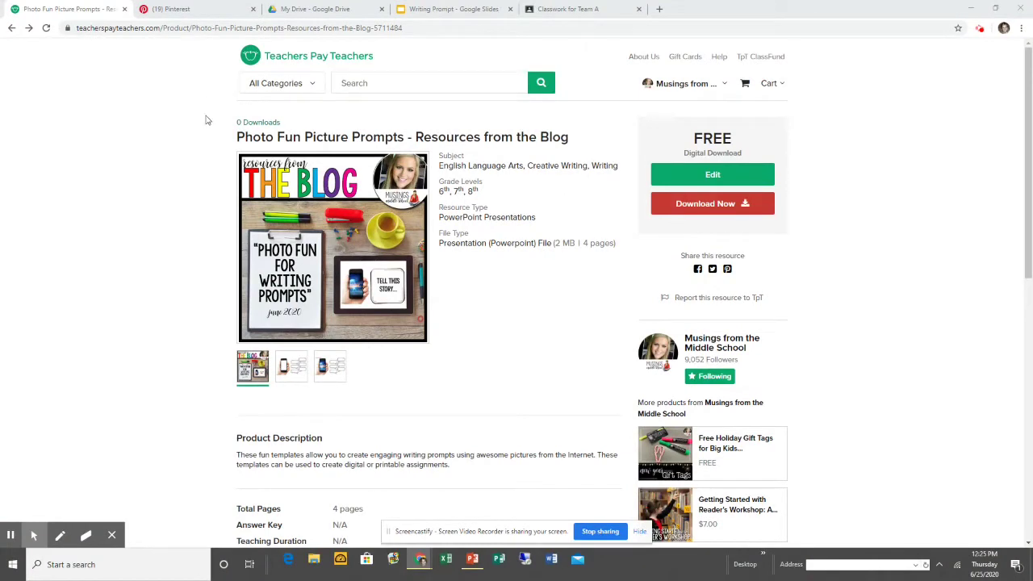
Download the free Photo Fun Picture Prompts resource and switch to the Photo Fun presentation in PowerPoint.
click(724, 211)
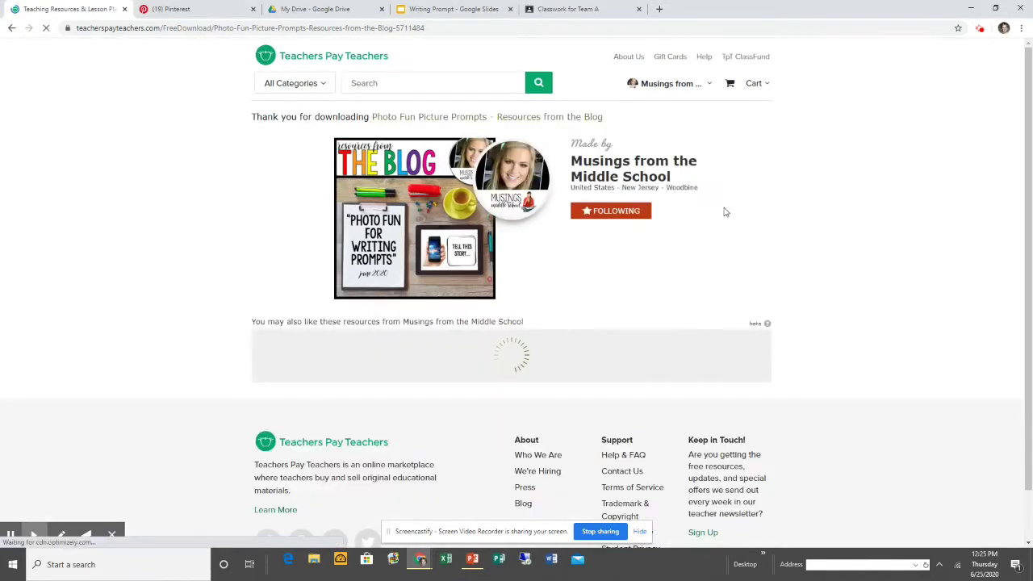
click(471, 560)
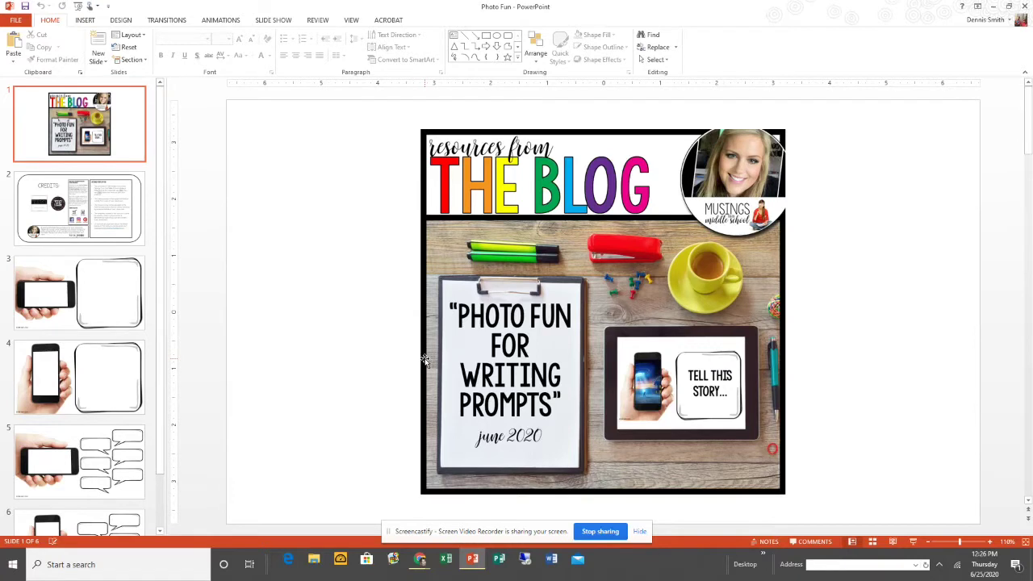
Switch to Pinterest in the browser, open the shark pin on the Writer's Notebook and Writing Prompts board and copy its image.
mouse_move(422, 560)
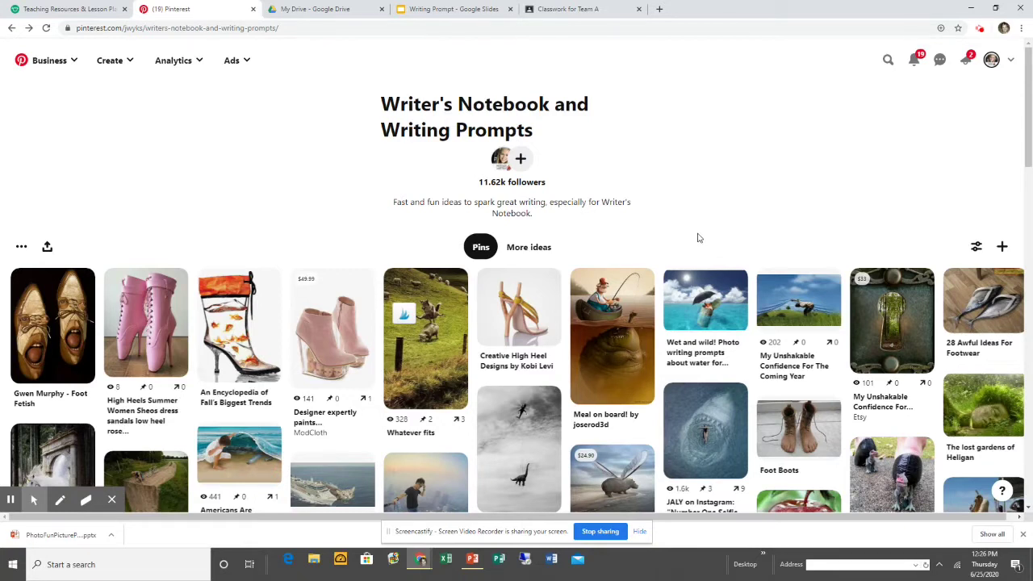
click(718, 436)
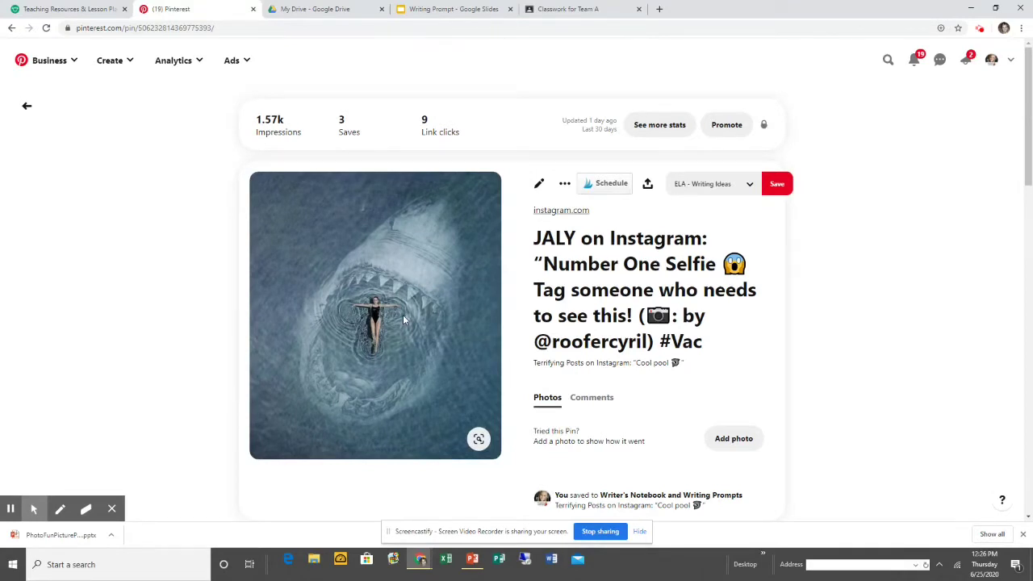
right_click(403, 320)
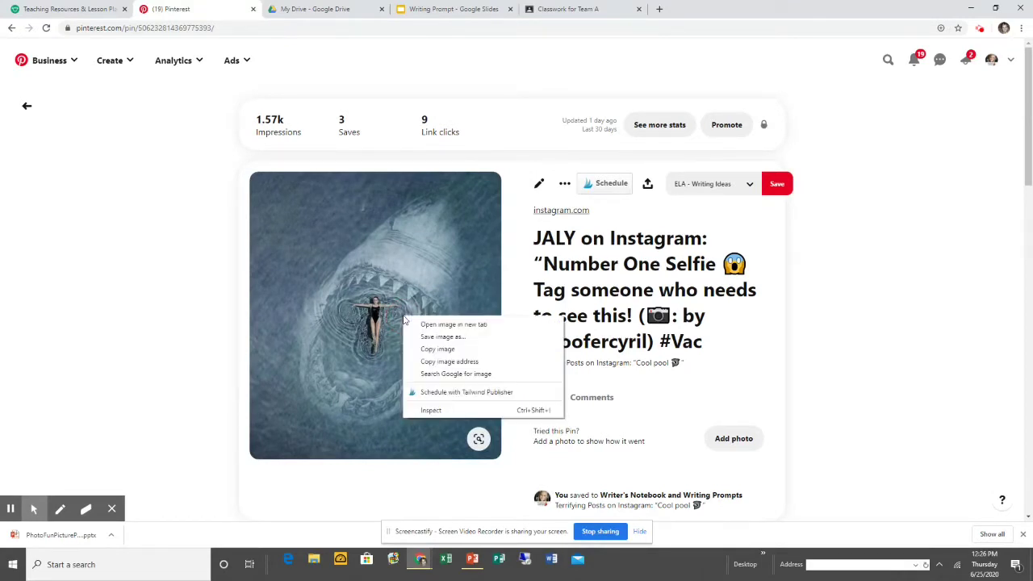
click(434, 350)
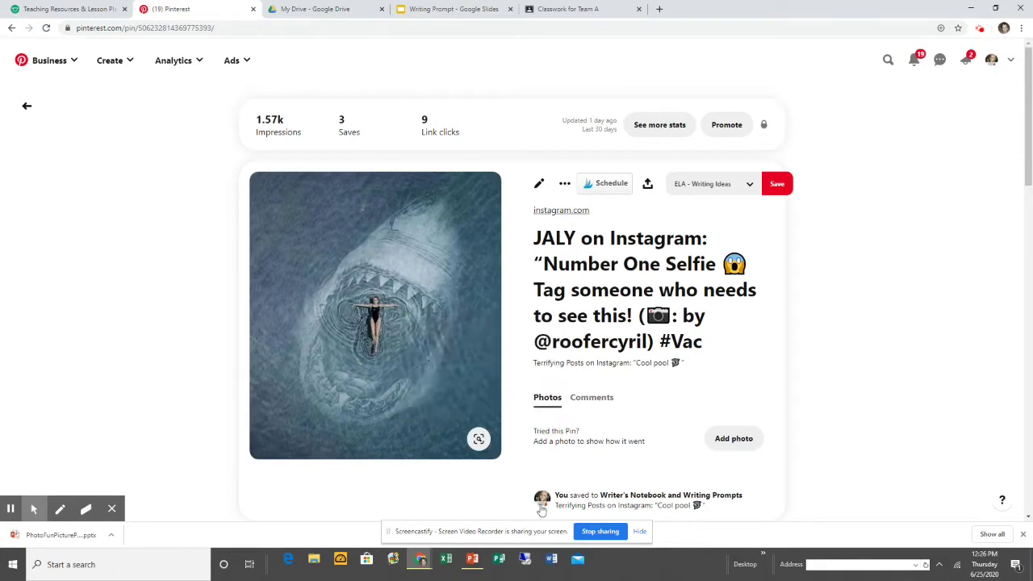
Switch to PowerPoint, paste the shark image onto slide 4 and scale it down over the phone to the height of its screen.
click(472, 559)
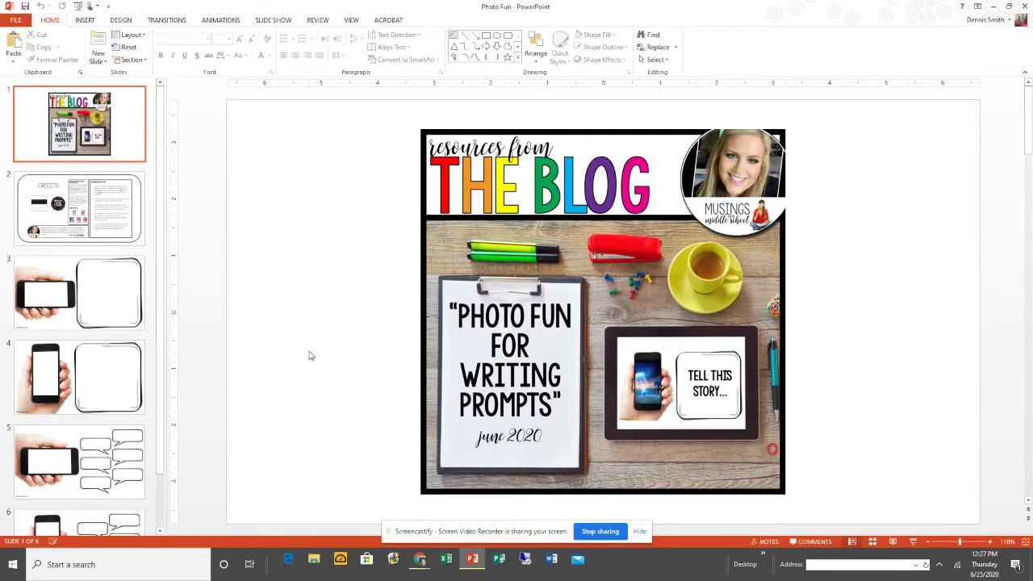
click(109, 374)
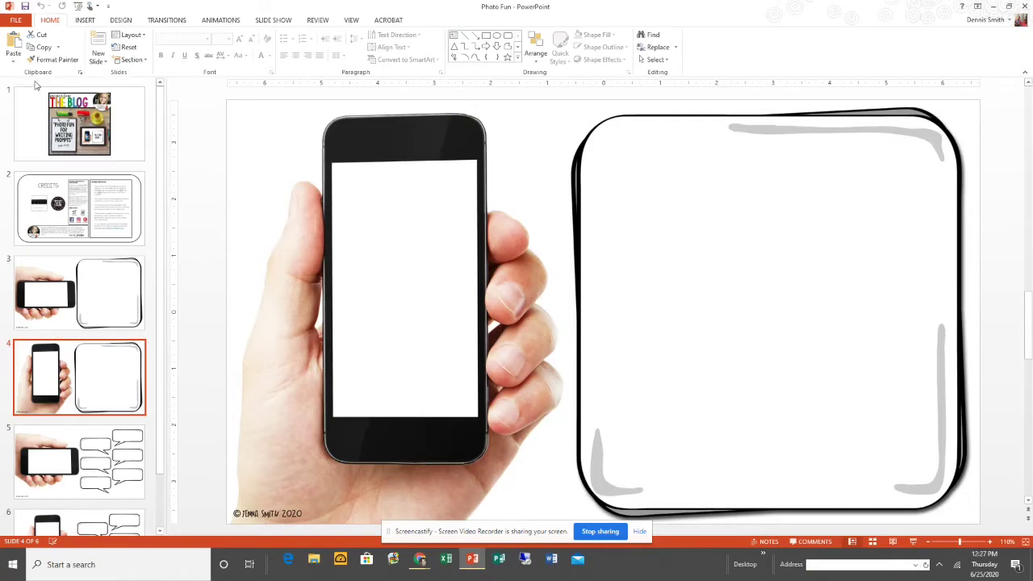
click(14, 45)
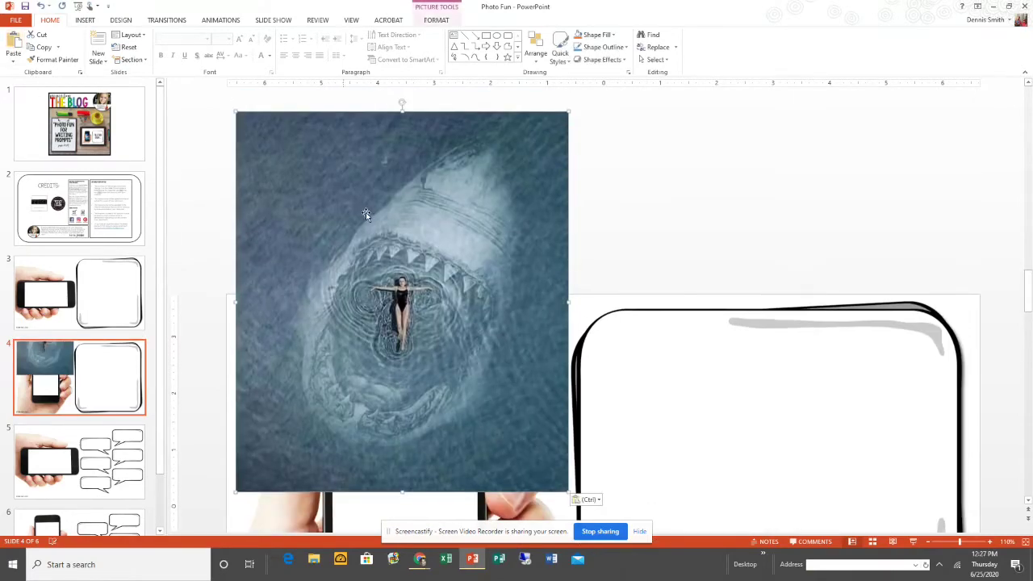
drag(438, 298, 460, 301)
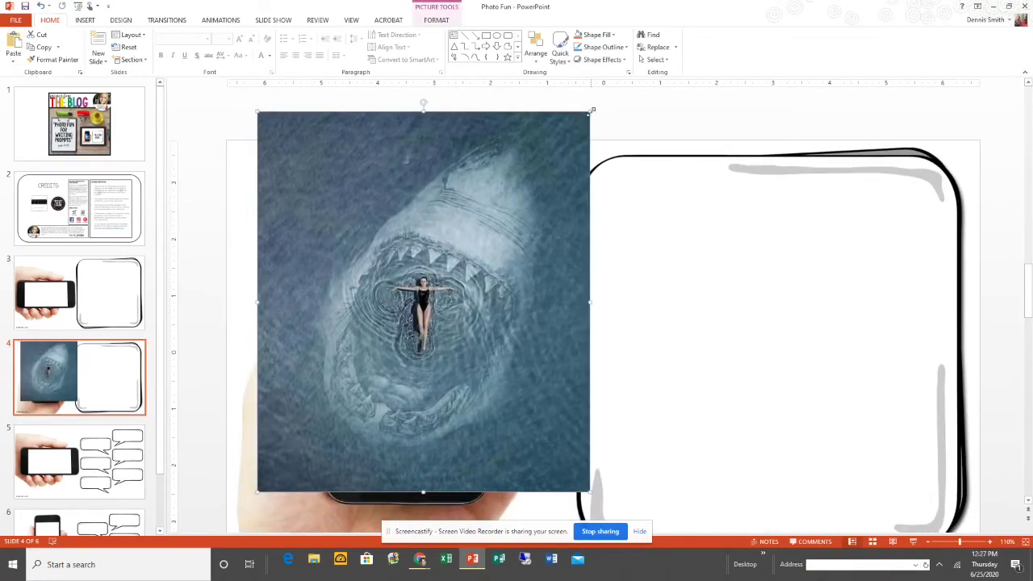
drag(589, 113, 514, 186)
drag(255, 454, 299, 416)
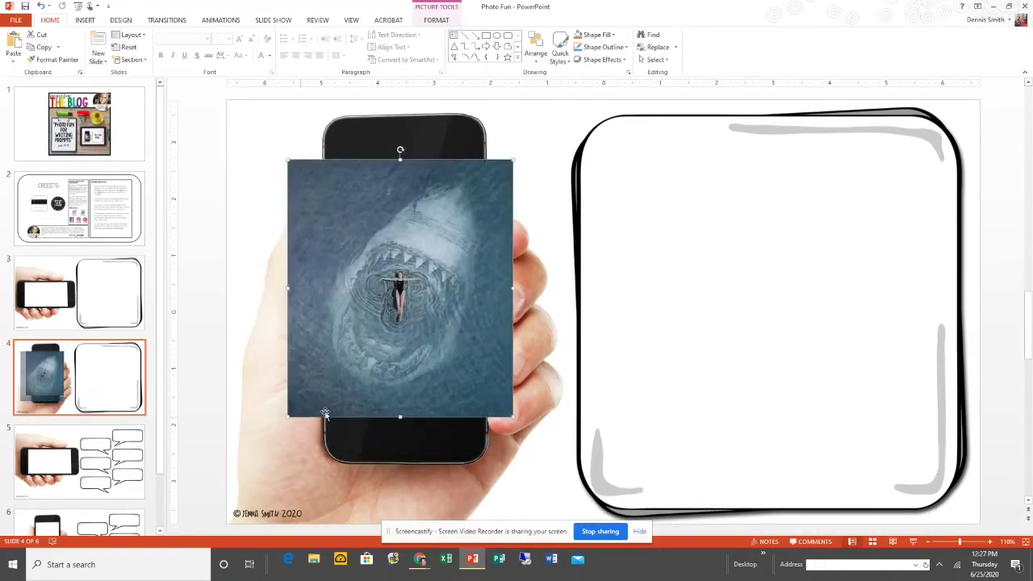
Crop both sides of the shark image so it fits the width of the phone screen.
right_click(462, 260)
click(494, 232)
drag(515, 288, 480, 295)
drag(289, 288, 331, 287)
drag(427, 302, 417, 301)
click(539, 227)
click(432, 306)
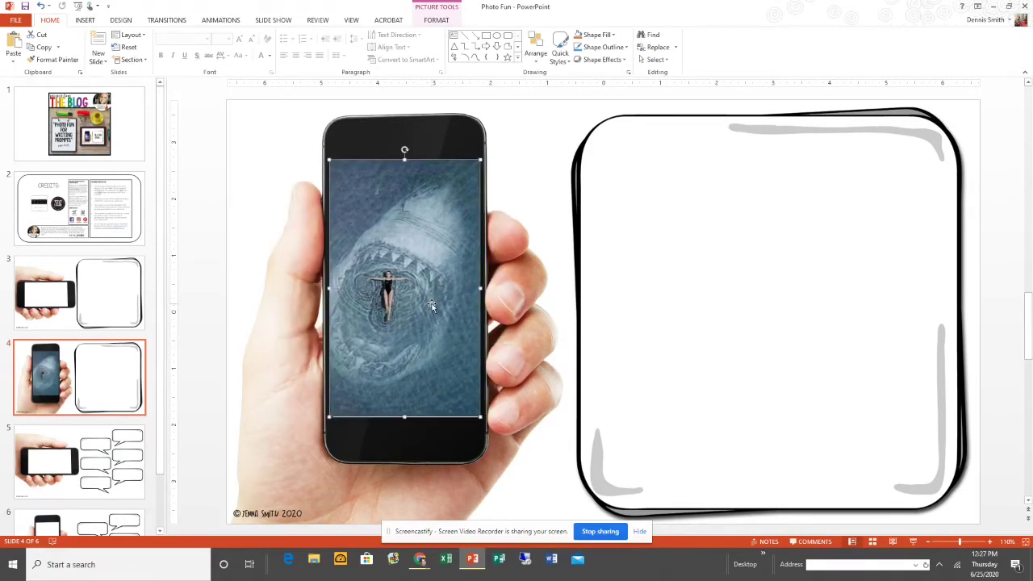
Add a text box across the upper part of the rounded frame reading "Tell this story in five sentences." in red.
click(85, 20)
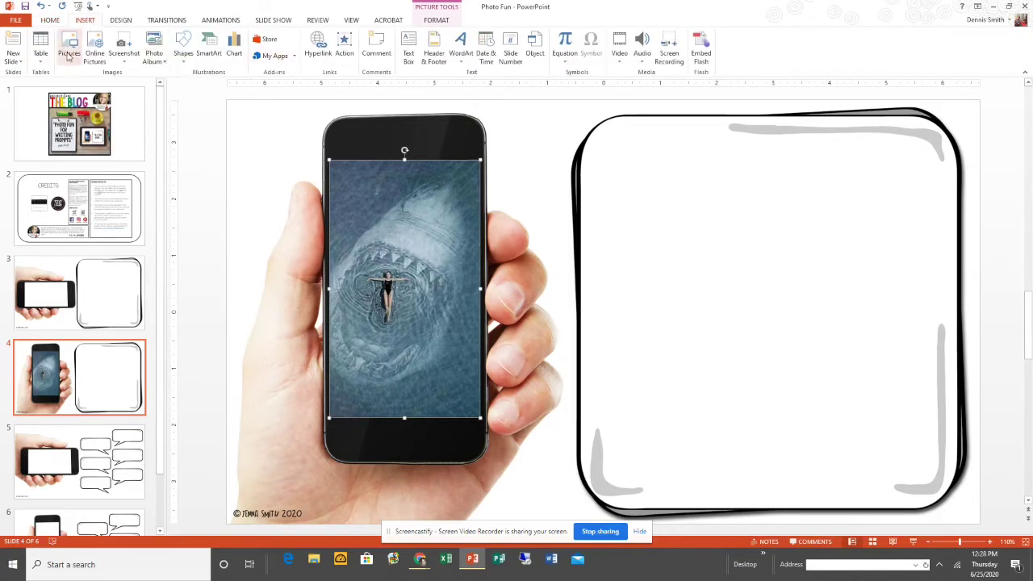
click(408, 56)
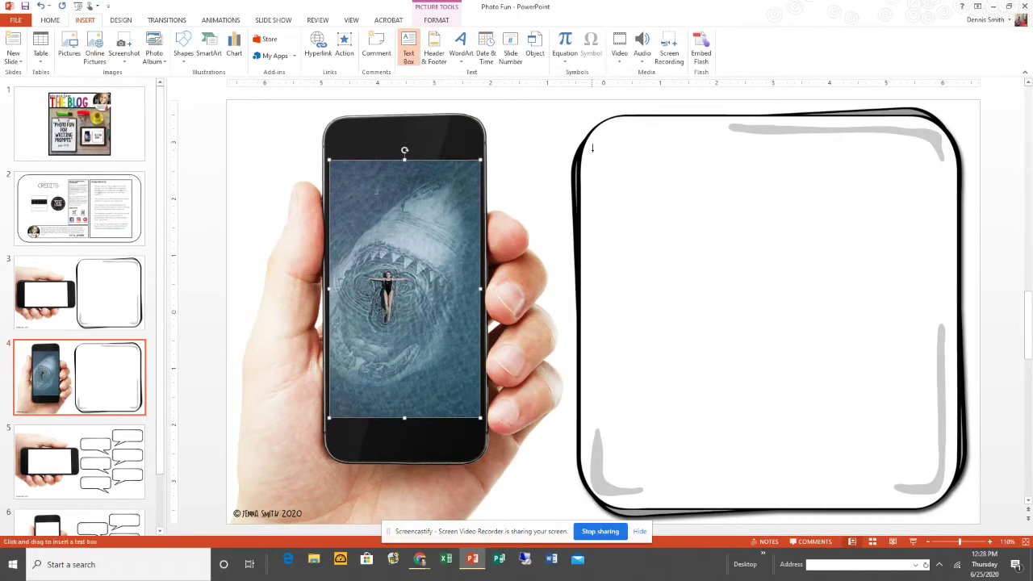
drag(595, 148, 923, 160)
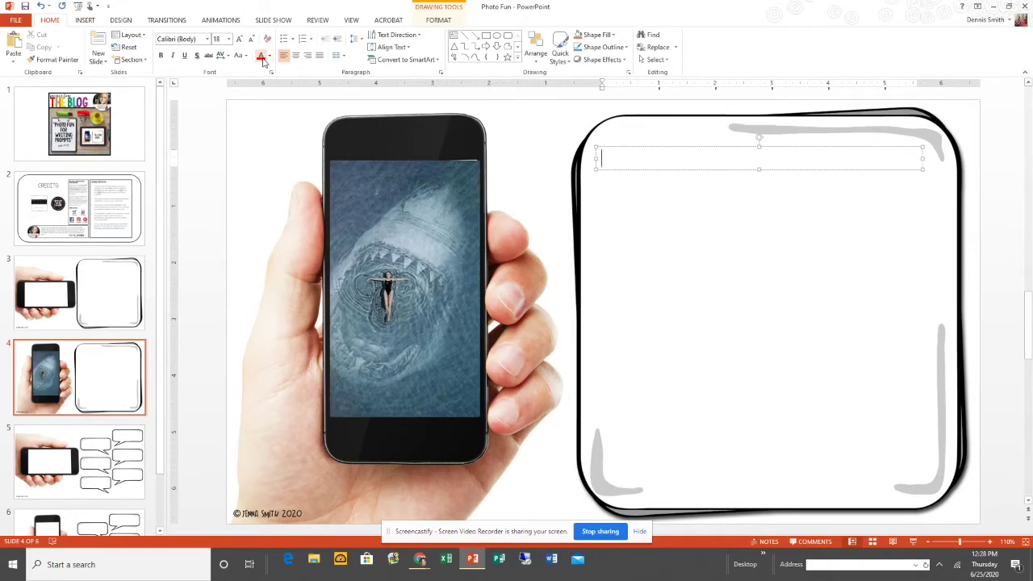
text(W)
key(BackSpace)
text(Tell this story i)
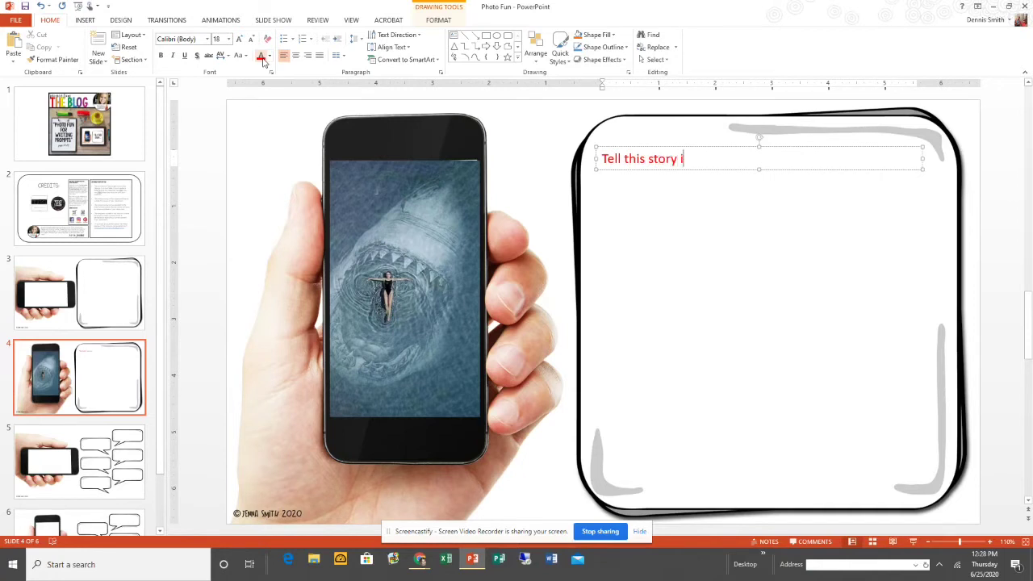
text(n five sentences.)
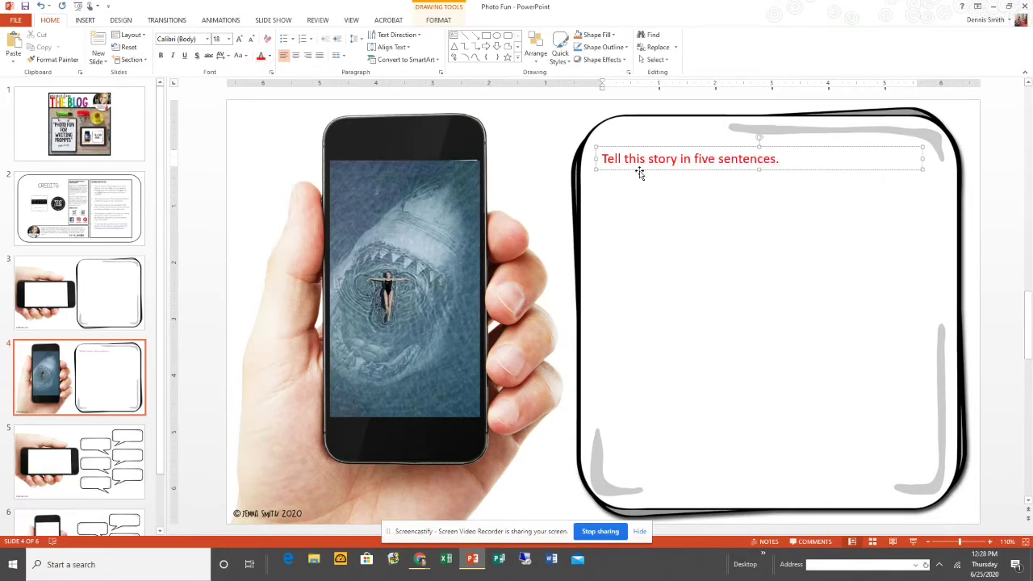
Reduce the prompt text to size 16 and move its text box slightly higher inside the frame.
drag(602, 158, 781, 159)
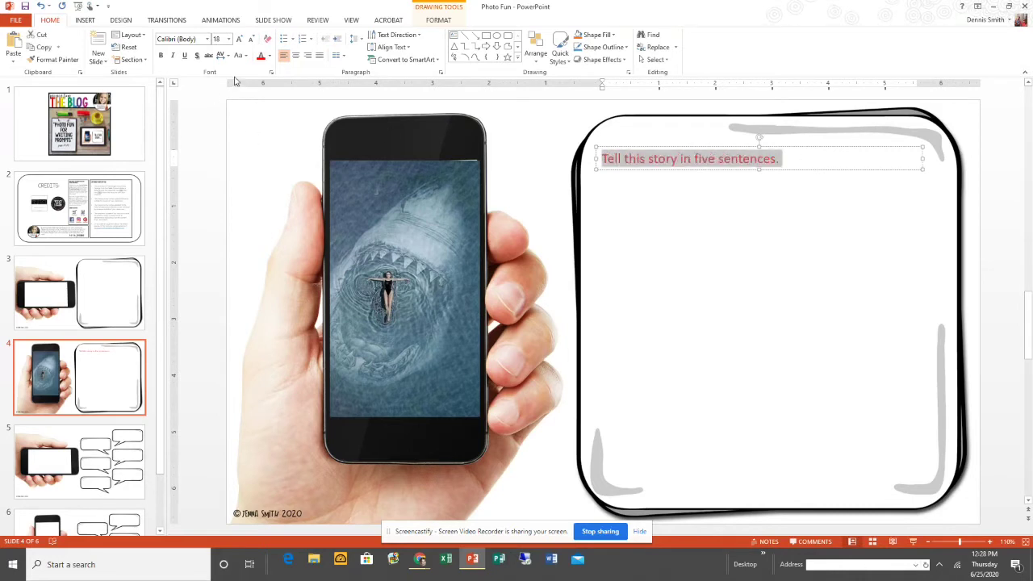
click(250, 39)
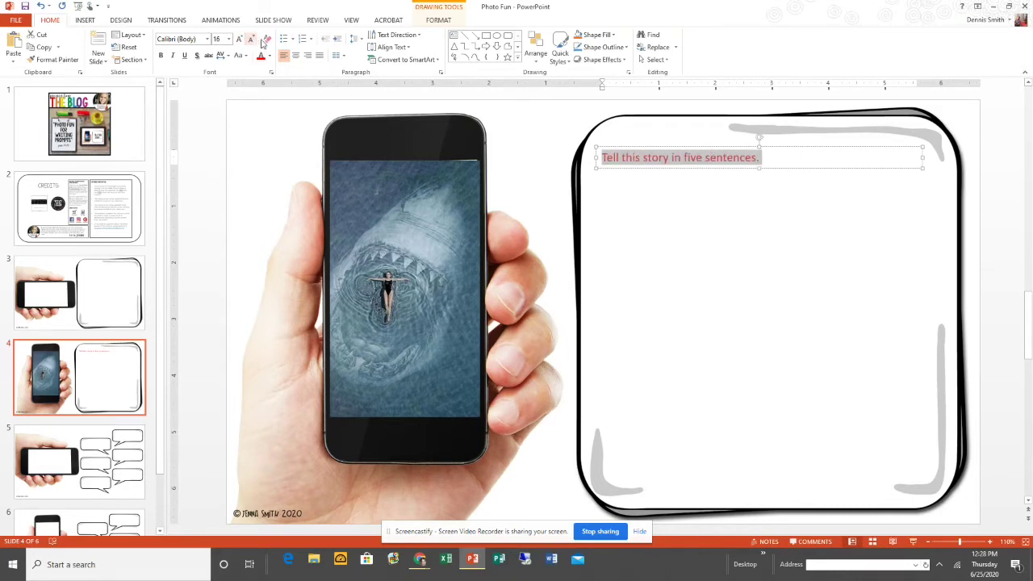
drag(642, 172, 644, 160)
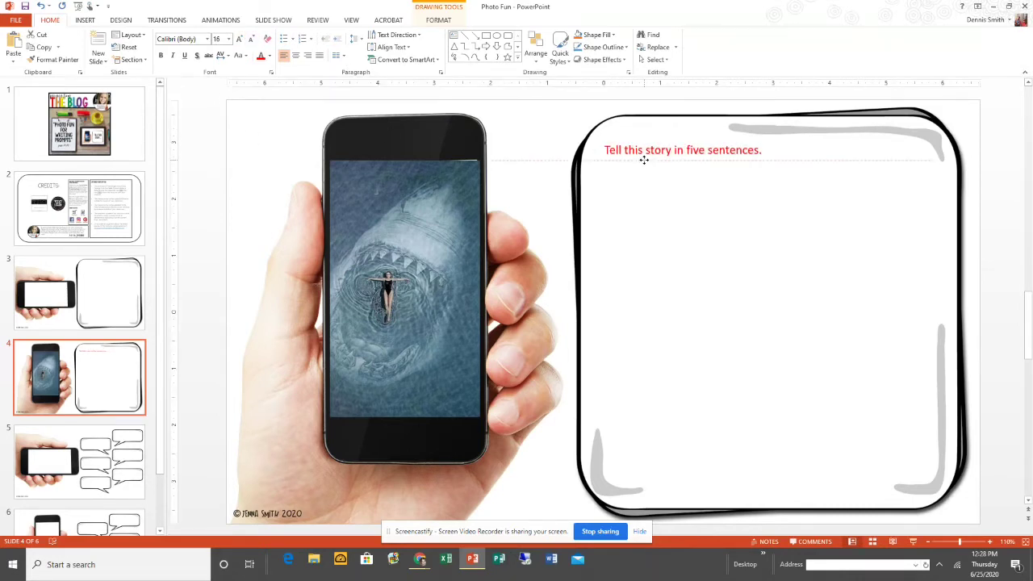
click(561, 141)
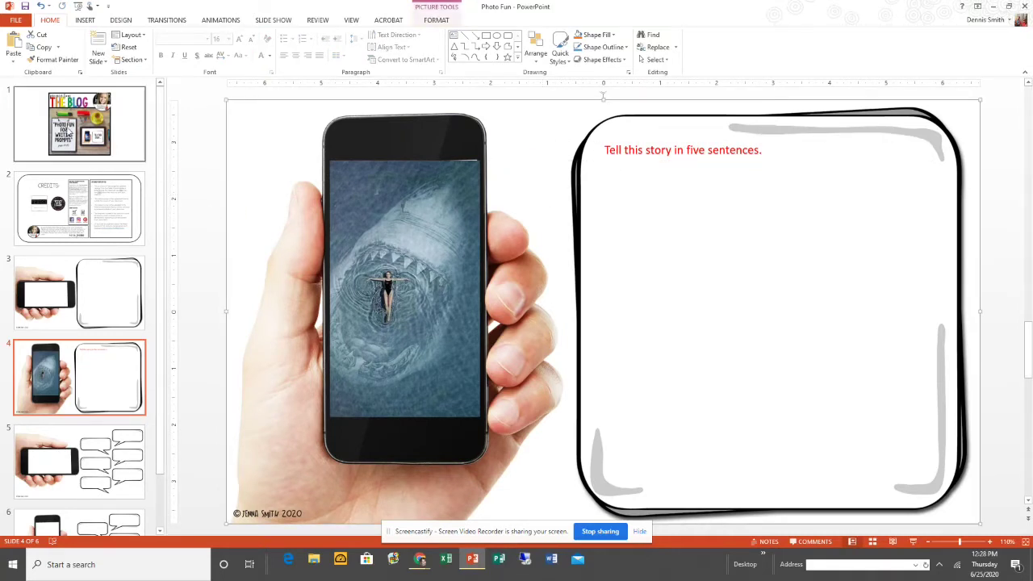
Export only the current slide as a JPEG named "Shark Slide" in the Fun Photos 2020 folder.
click(17, 21)
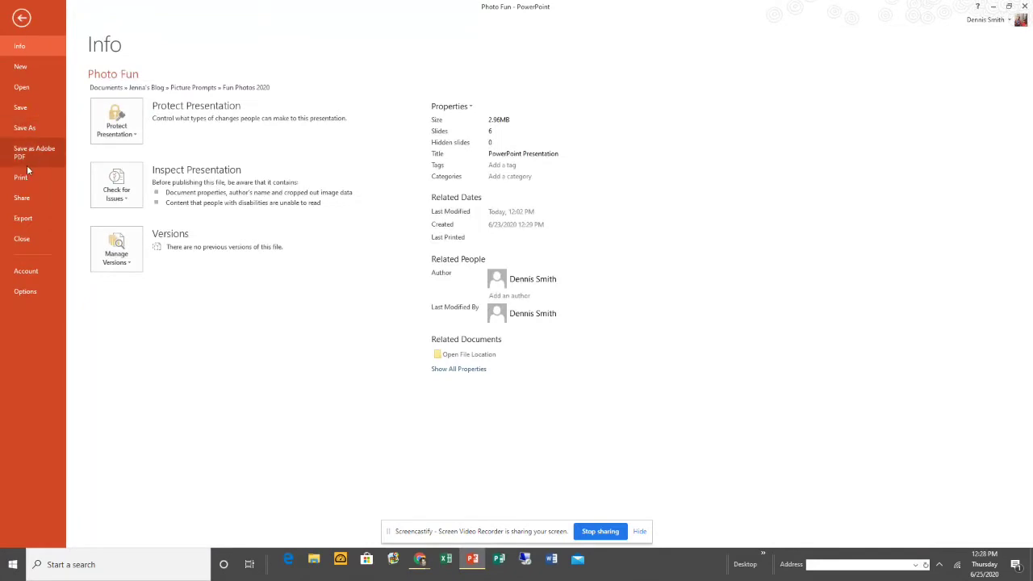
click(40, 128)
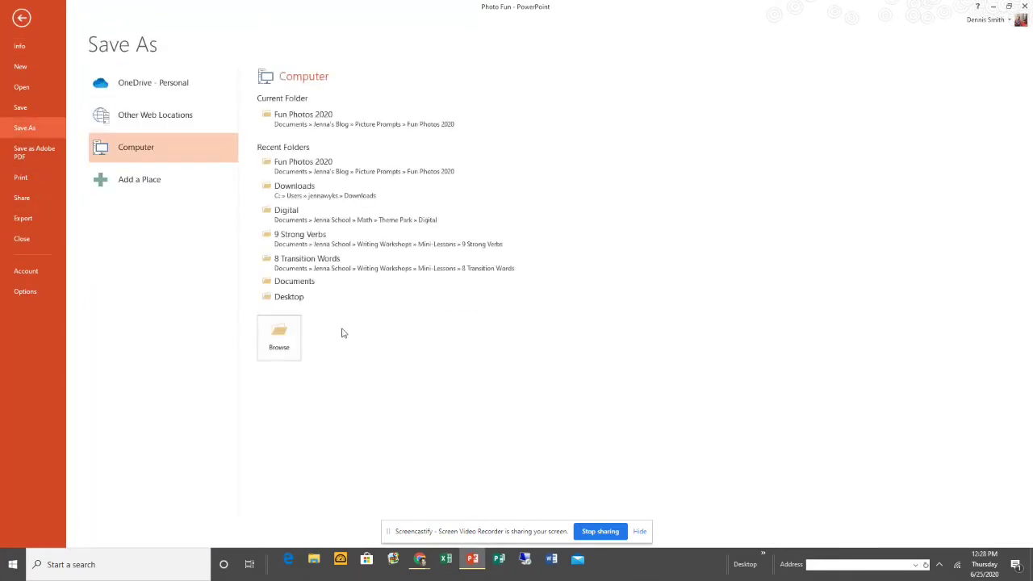
click(280, 337)
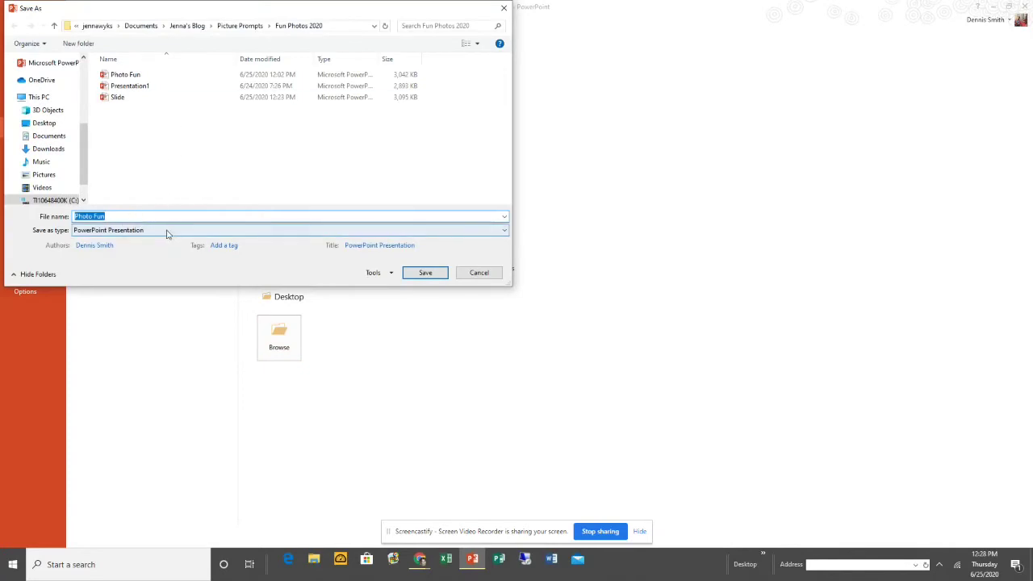
click(177, 231)
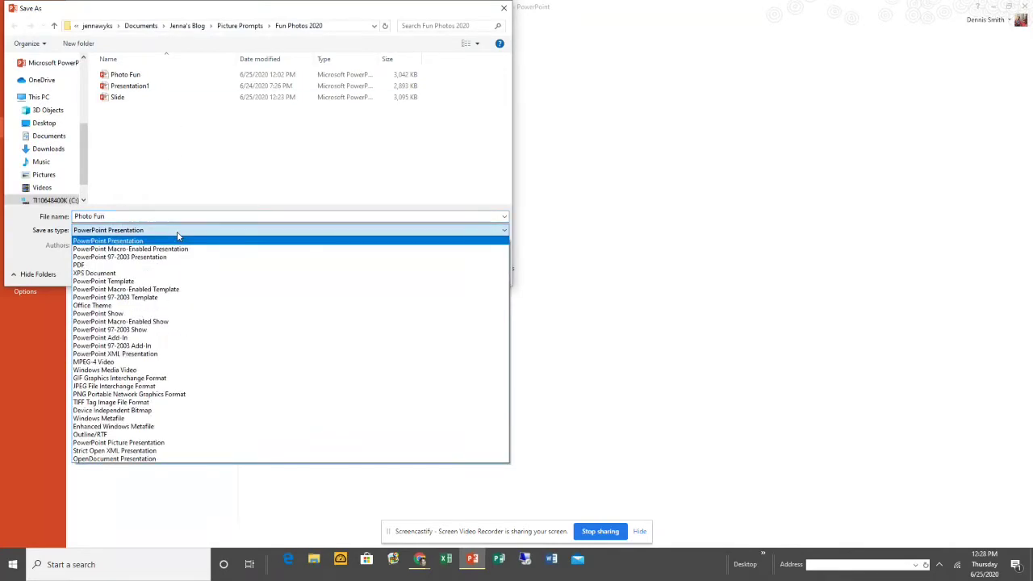
click(165, 386)
click(122, 215)
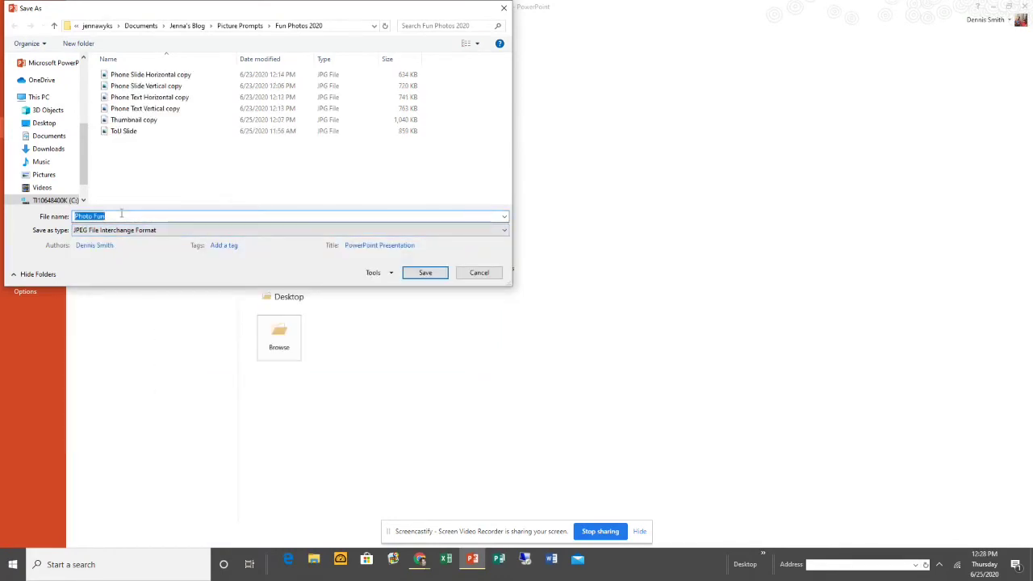
text(S)
key(BackSpace)
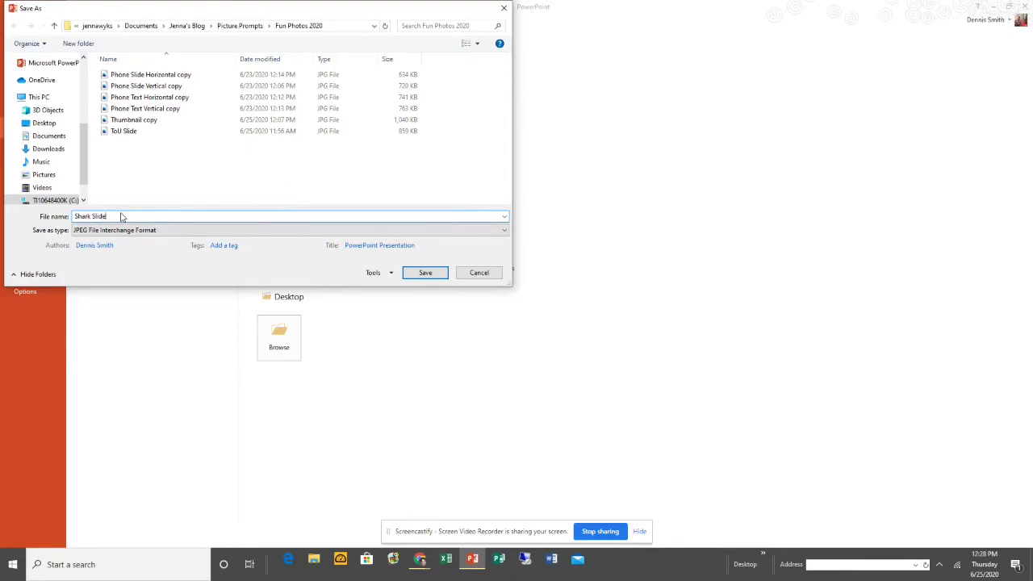
click(420, 273)
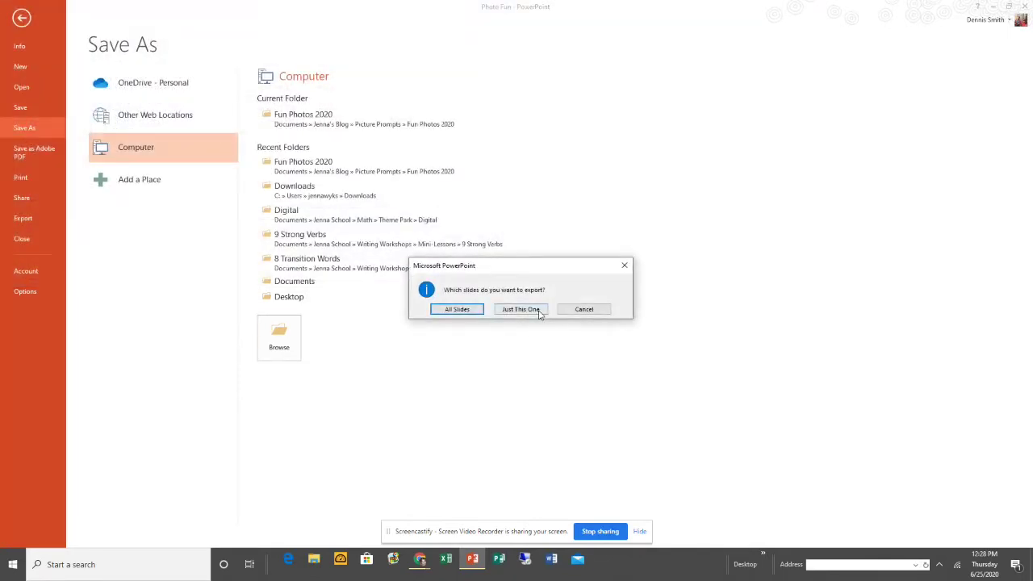
click(521, 309)
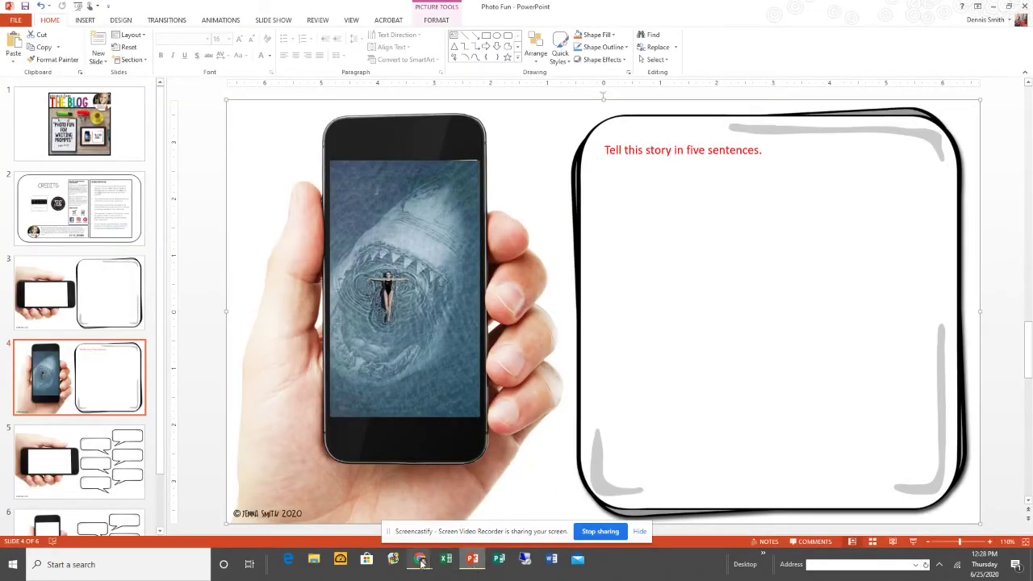
Switch to the Writing Prompt presentation in Google Slides and delete the title and subtitle placeholders.
click(419, 558)
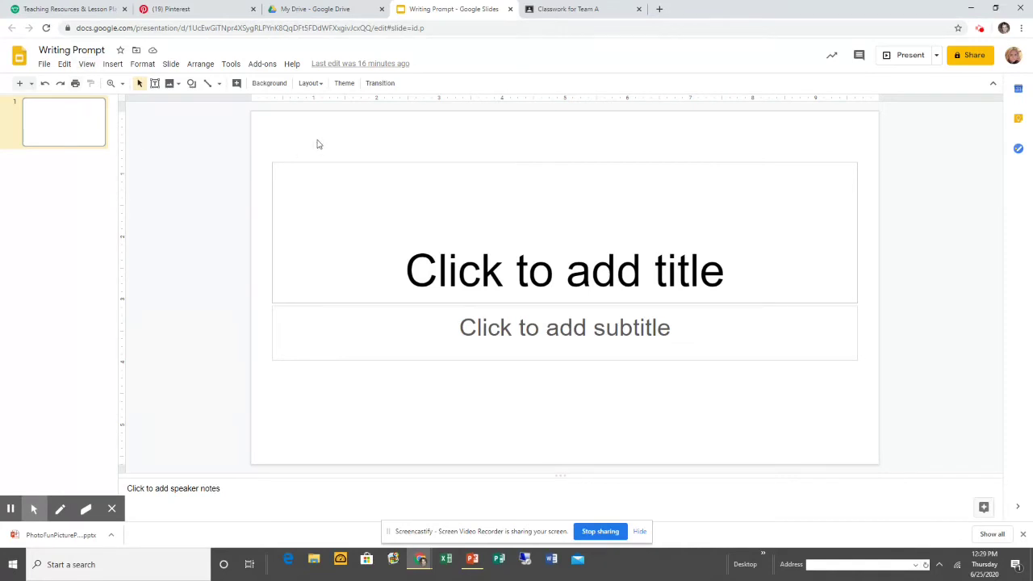
click(485, 165)
key(Delete)
click(578, 310)
key(Delete)
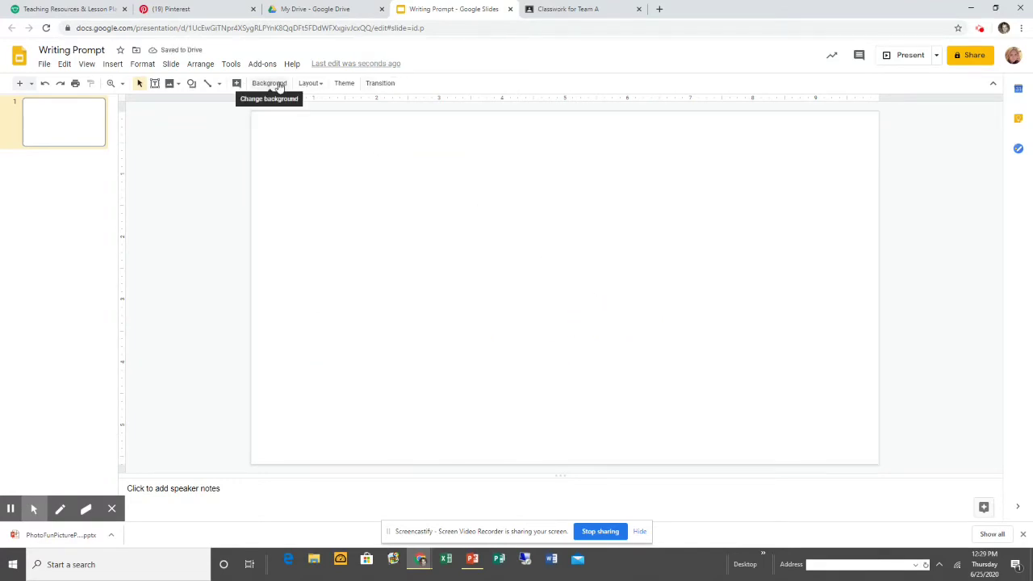
Set the slide background to the "Shark Slide" image uploaded from the Fun Photos 2020 folder.
click(270, 83)
click(569, 279)
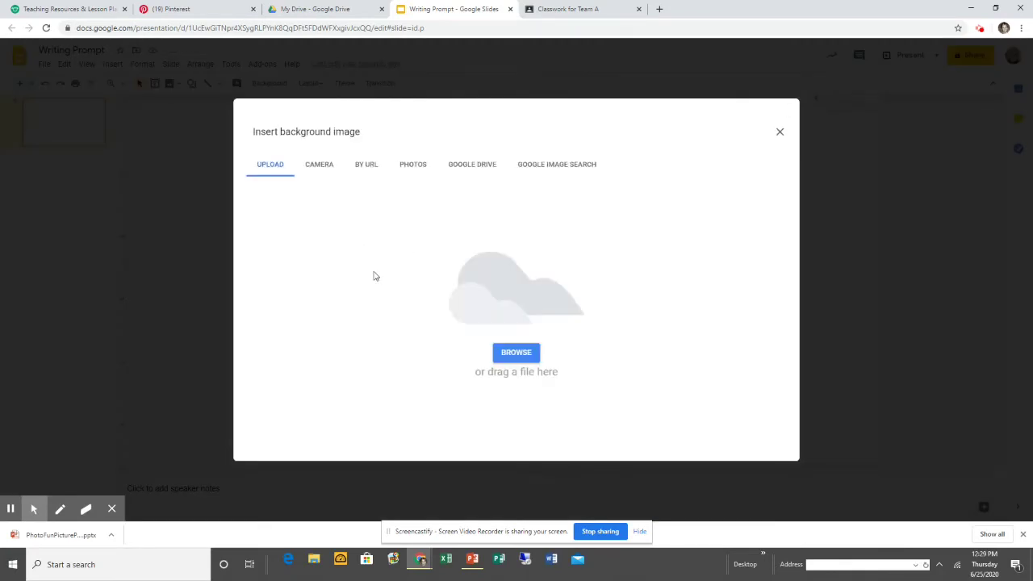
click(516, 352)
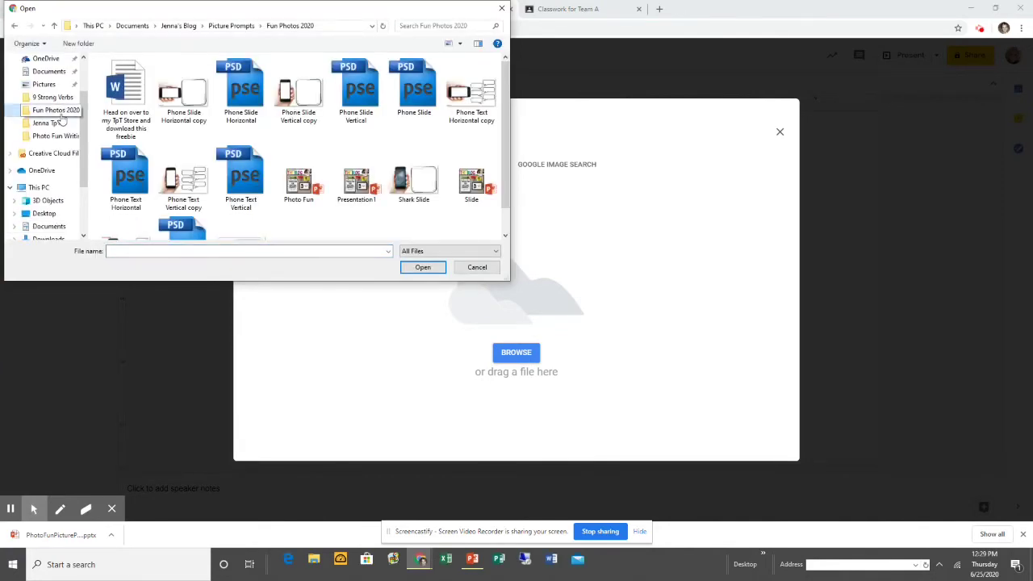
scroll(289, 216, down, 1)
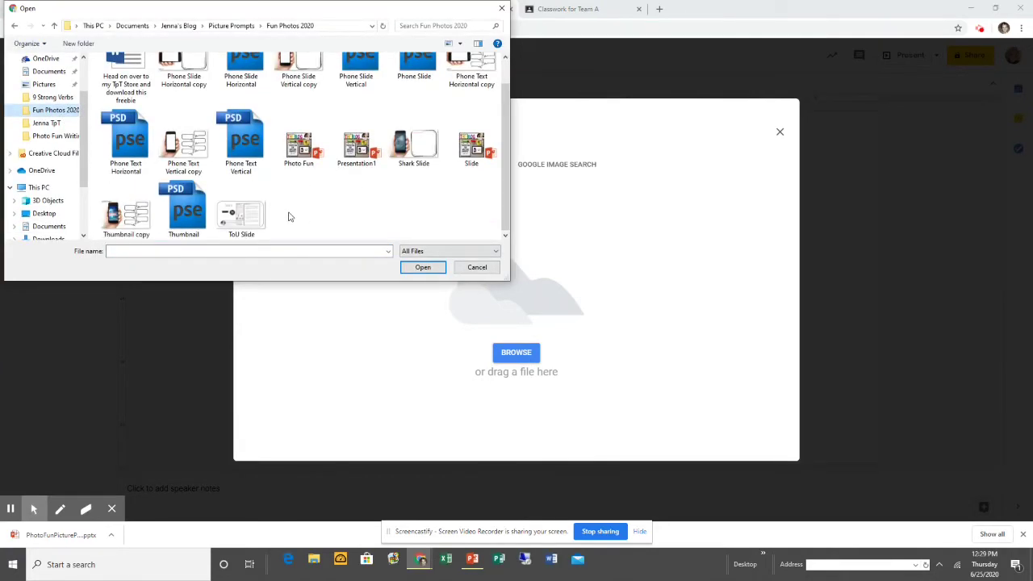
click(415, 150)
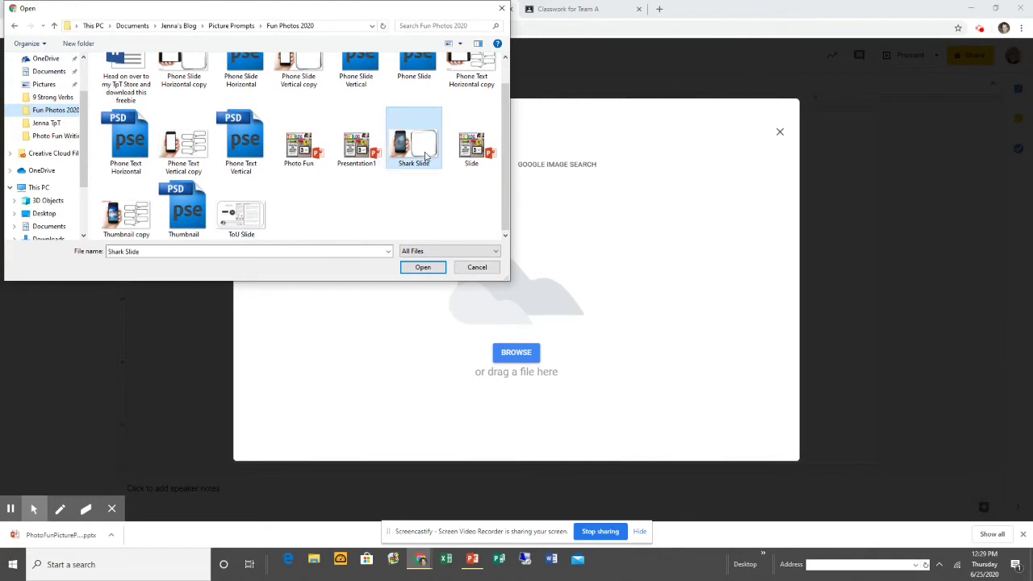
click(428, 270)
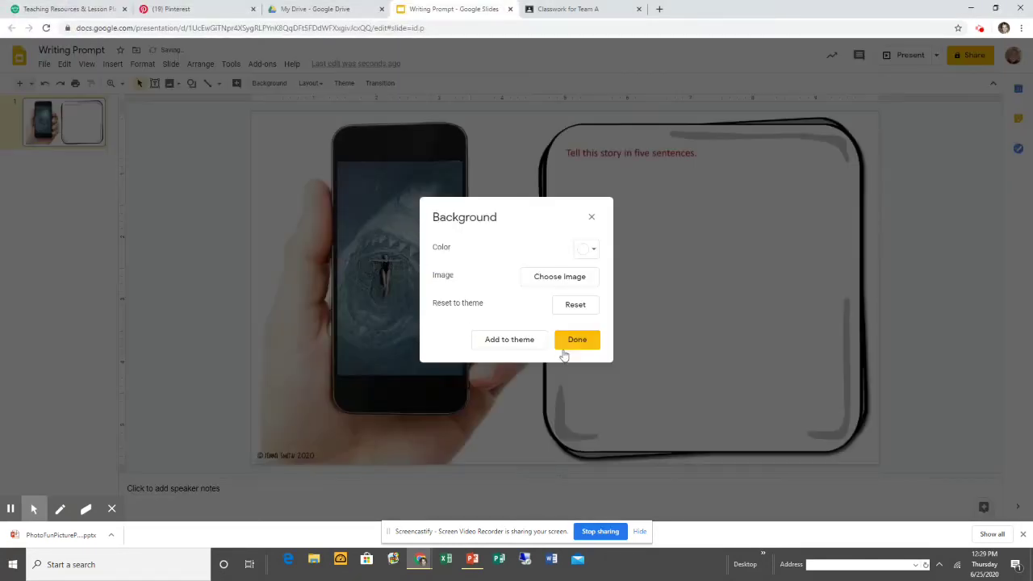
click(572, 341)
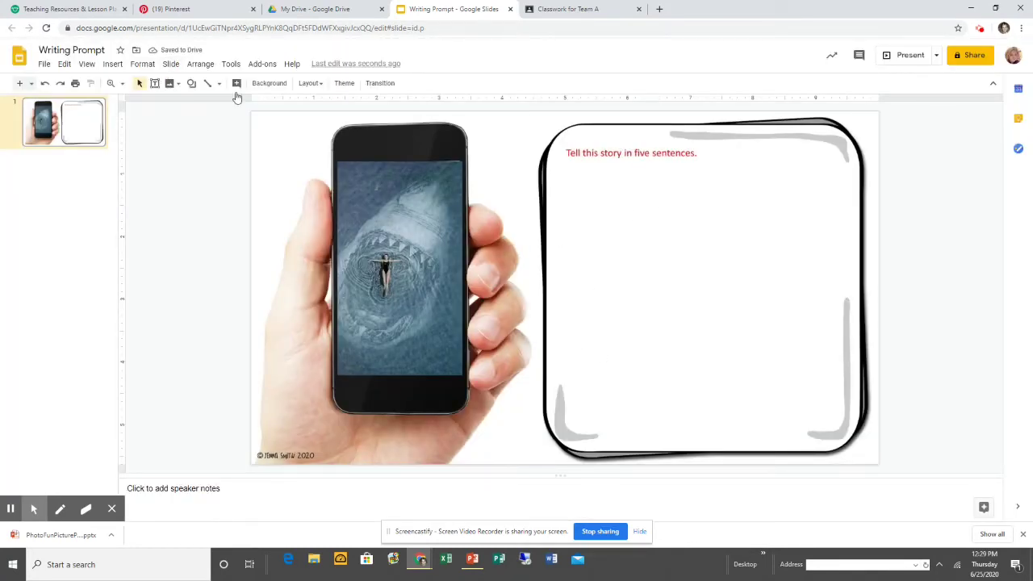
Add a text box filling the rounded frame below the red prompt, reading "Type here!!".
click(155, 85)
click(156, 85)
click(156, 86)
drag(563, 169, 841, 432)
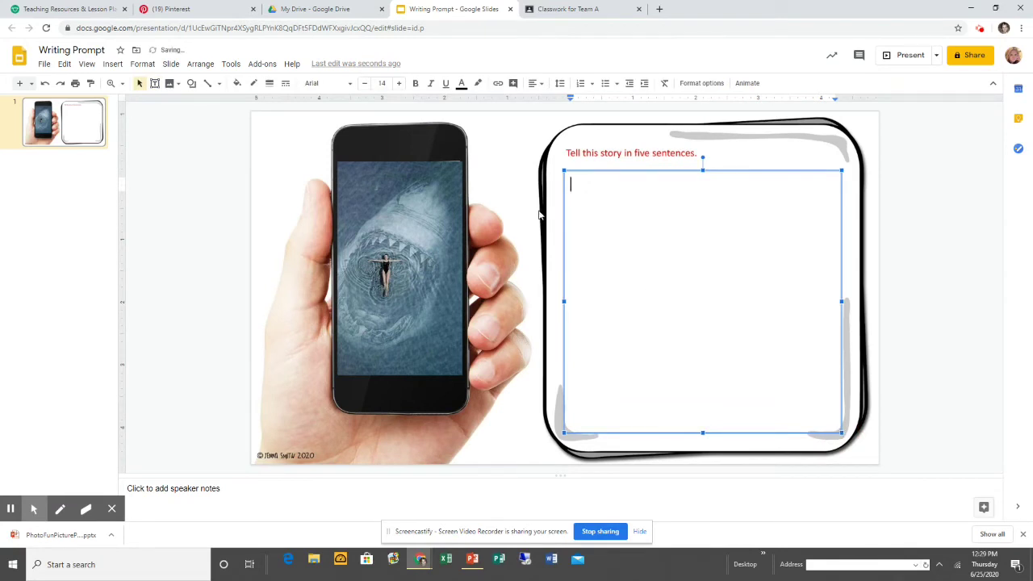
text(Type her)
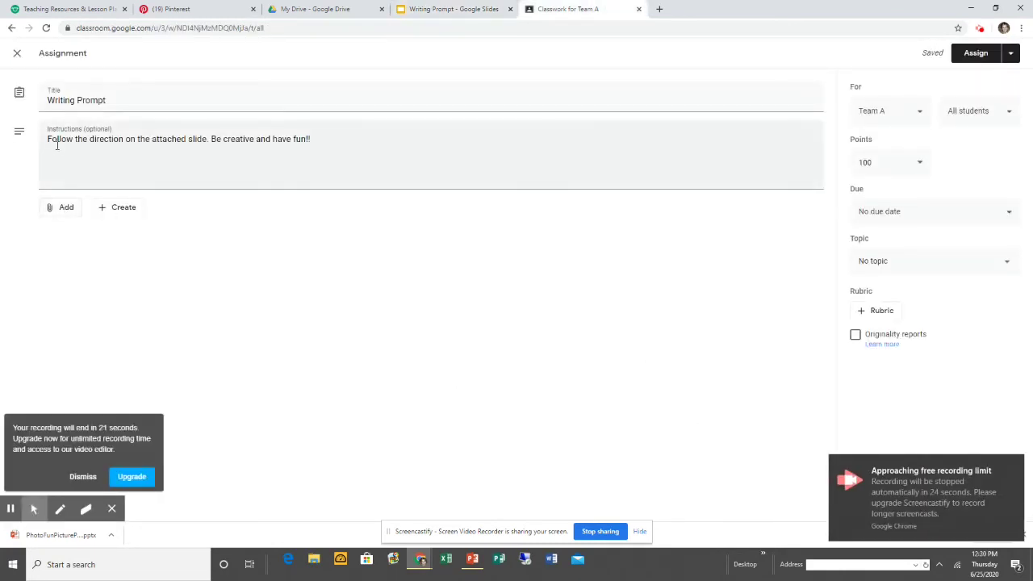
In the Google Classroom "Writing Prompt" assignment, attach the Writing Prompt slides file from Google Drive.
click(74, 214)
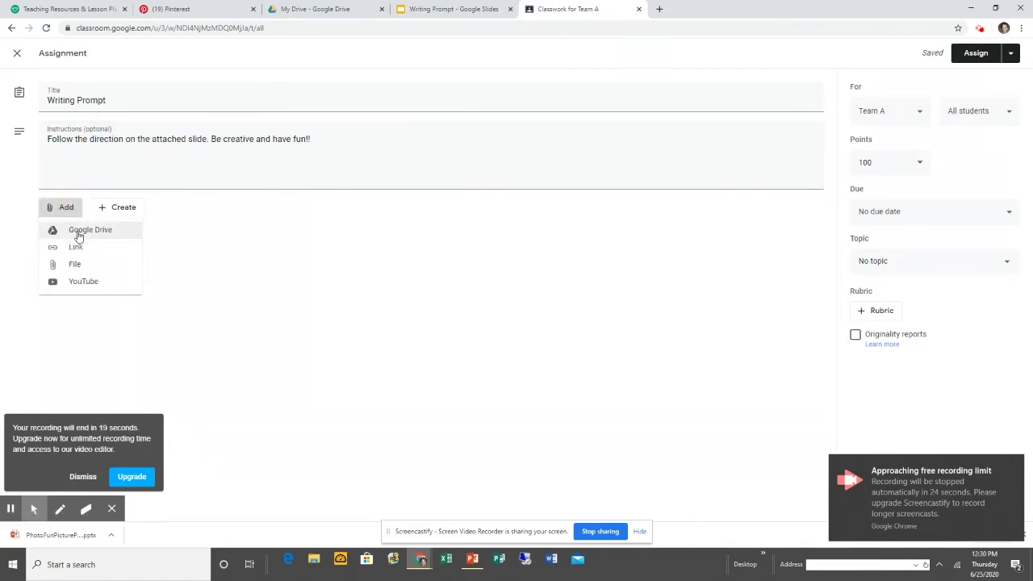
click(78, 233)
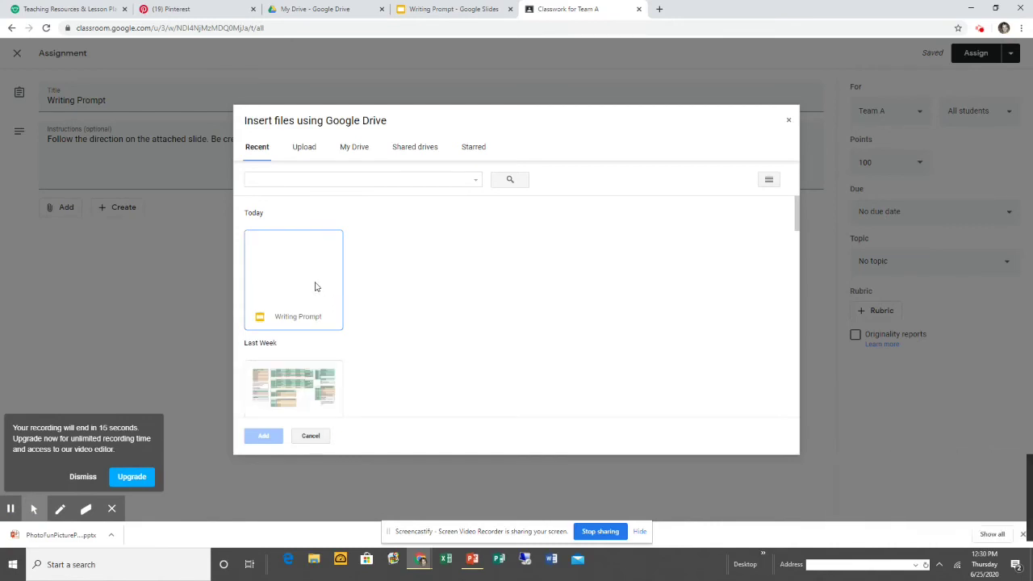
click(317, 282)
click(264, 434)
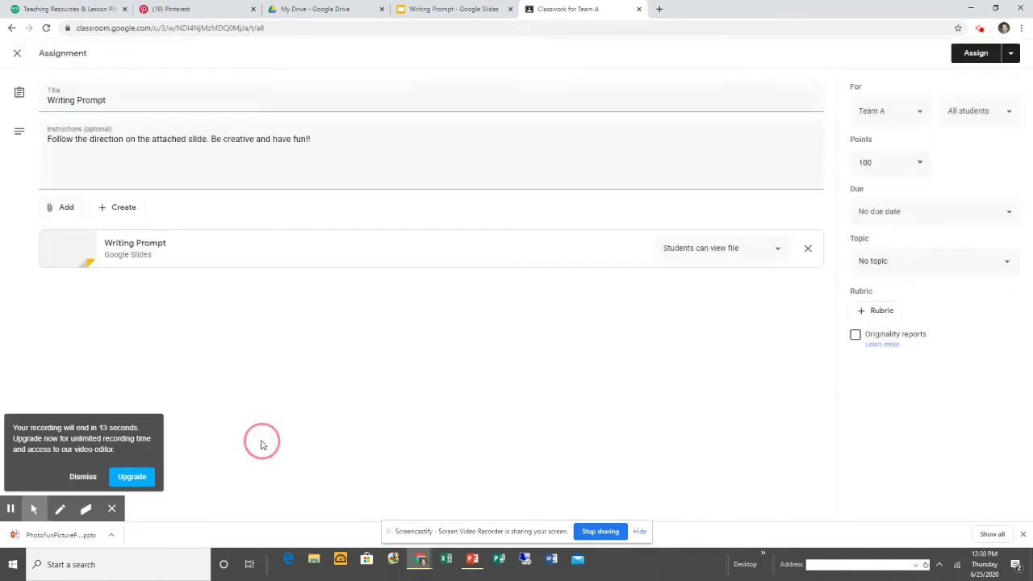
Set the attached slides to make a copy for each student, and return to the Writing Prompt presentation in Google Slides.
click(782, 248)
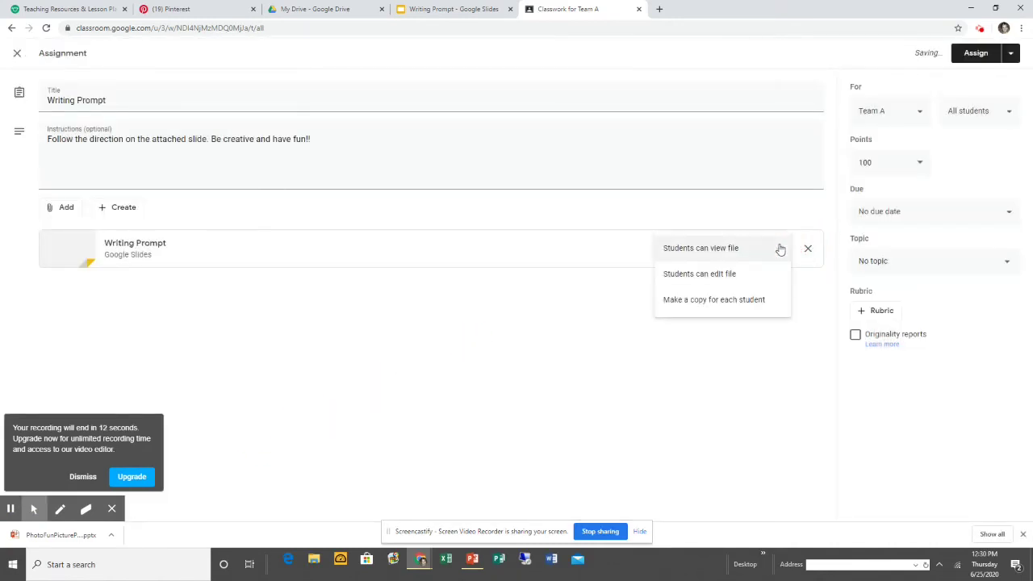
click(738, 308)
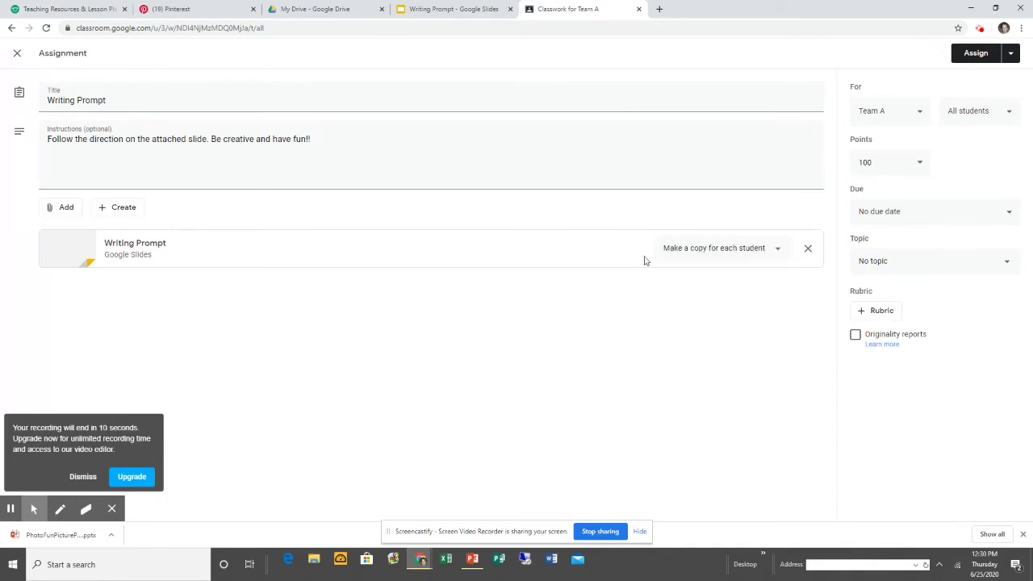
click(436, 10)
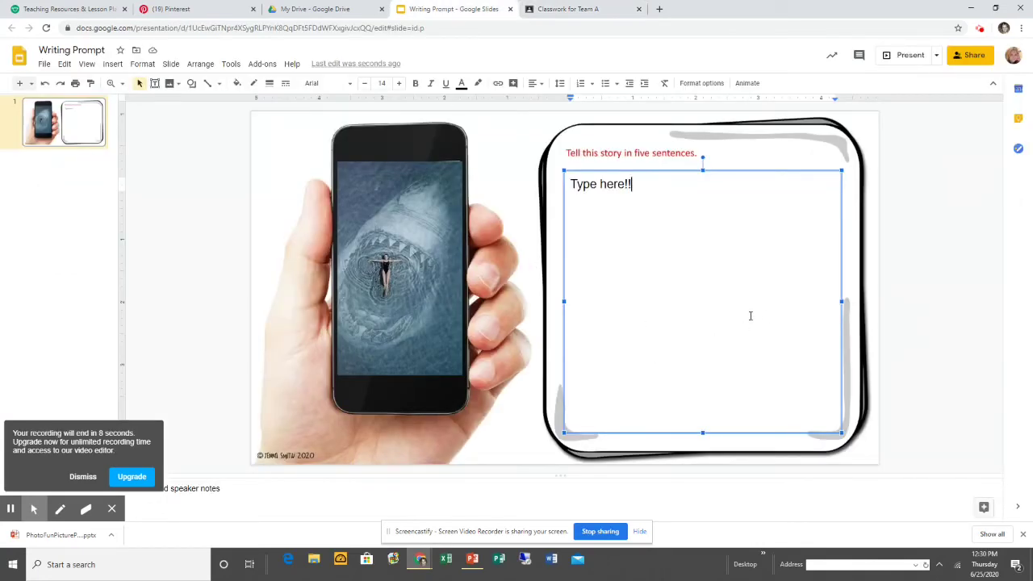